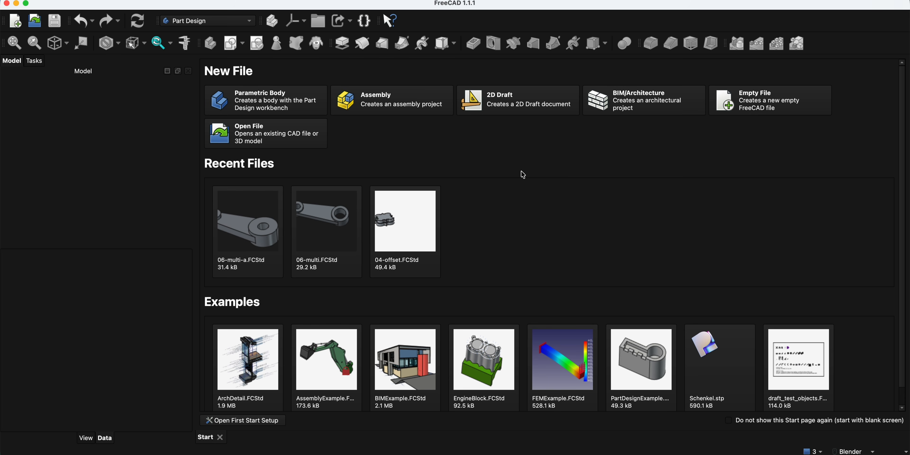
- Start a new Parametric Body and create a sketch attached to the XY-plane
left_click(254, 96)
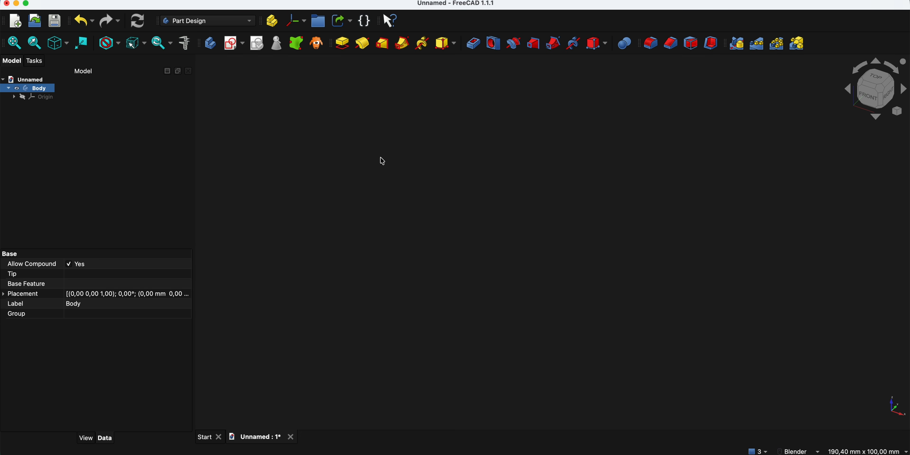
left_click(233, 44)
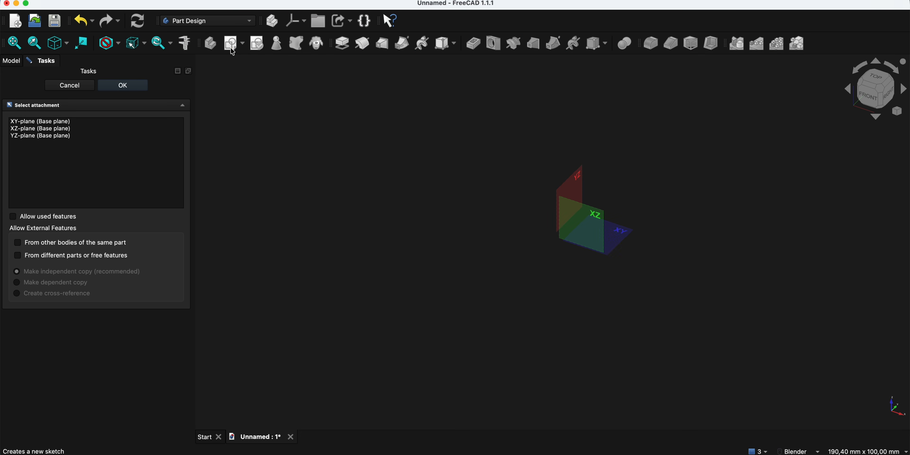
left_click(626, 238)
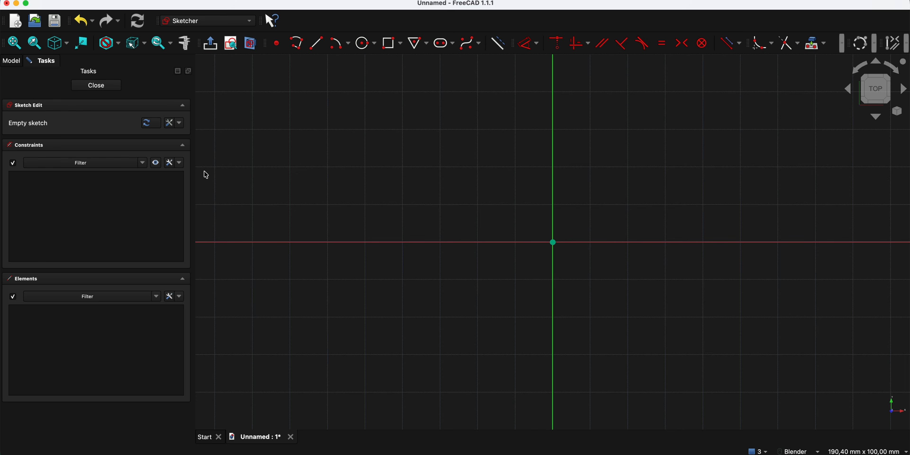
- Uncheck 'Auto remove redundant constraints' in the Constraints settings dropdown and confirm it stays off
left_click(180, 164)
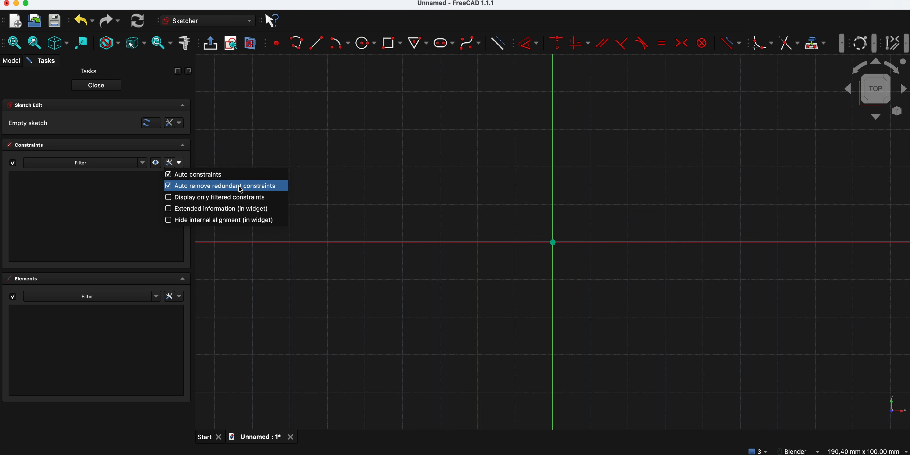
left_click(169, 187)
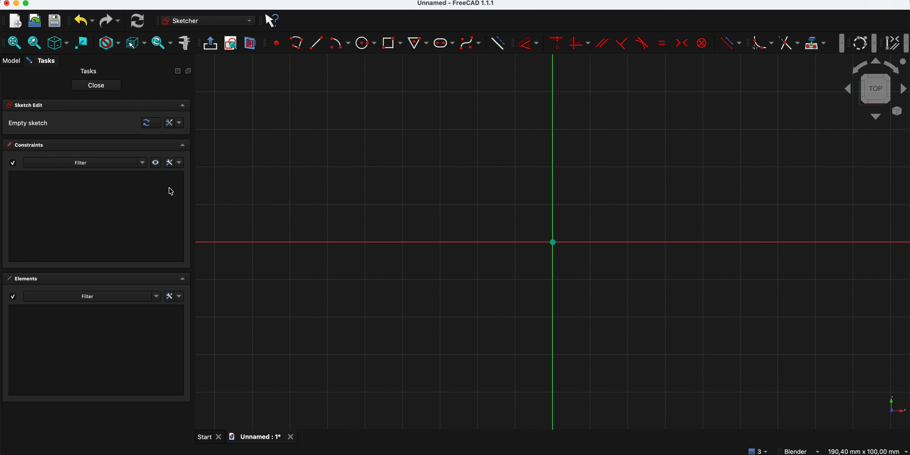
left_click(180, 163)
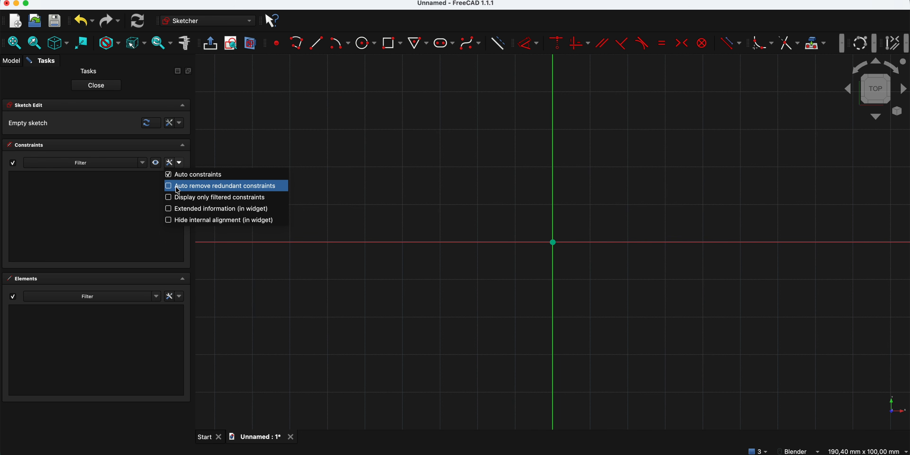
left_click(441, 136)
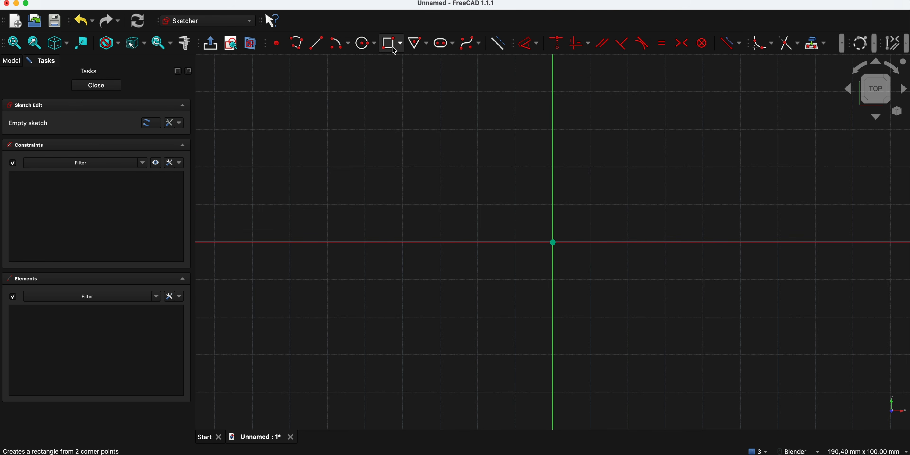
- Draw a rectangle spanning the origin, from upper-left to lower-right
left_click(394, 50)
left_click(435, 137)
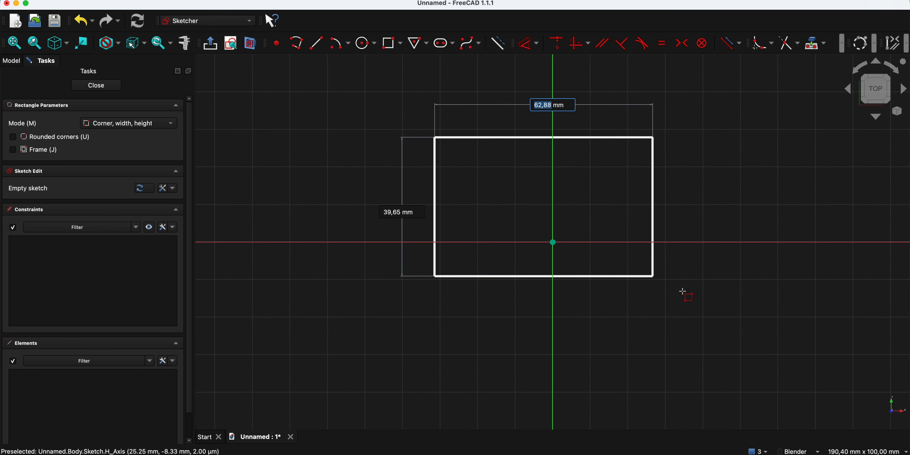
left_click(769, 349)
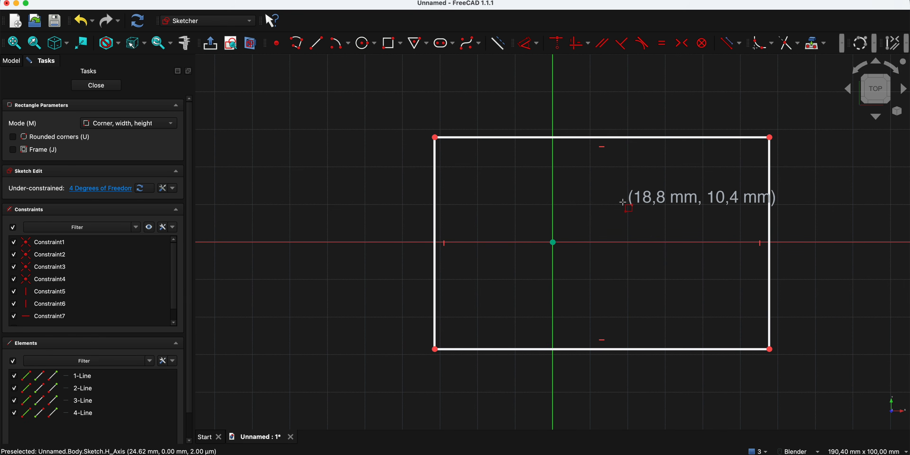
key("Escape")
- Dimension the rectangle's top edge to 90 mm and left edge to 40 mm
left_click(583, 138)
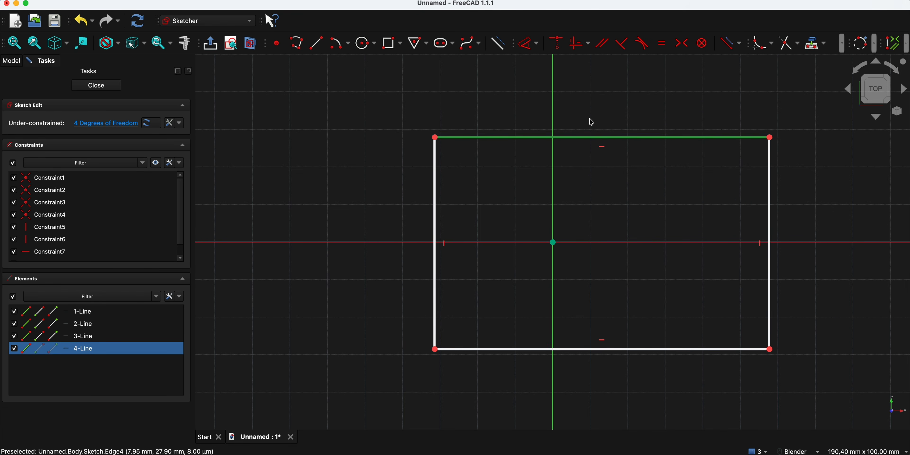
left_click(528, 43)
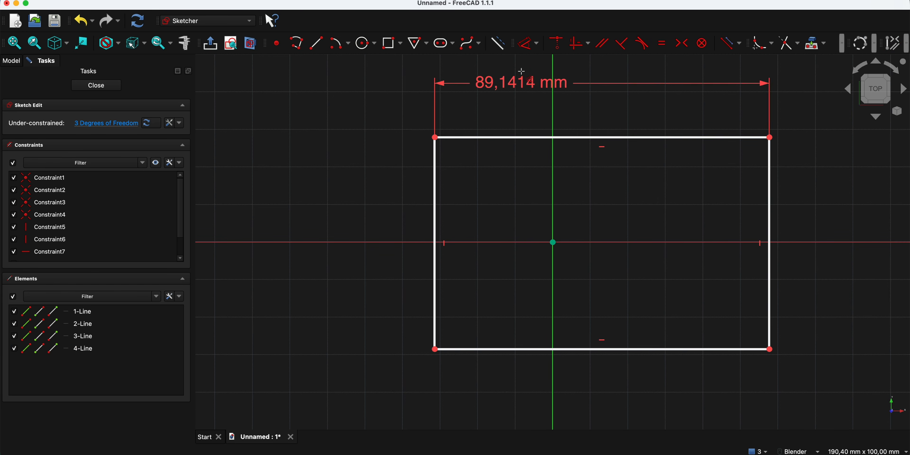
left_click(529, 167)
type("90")
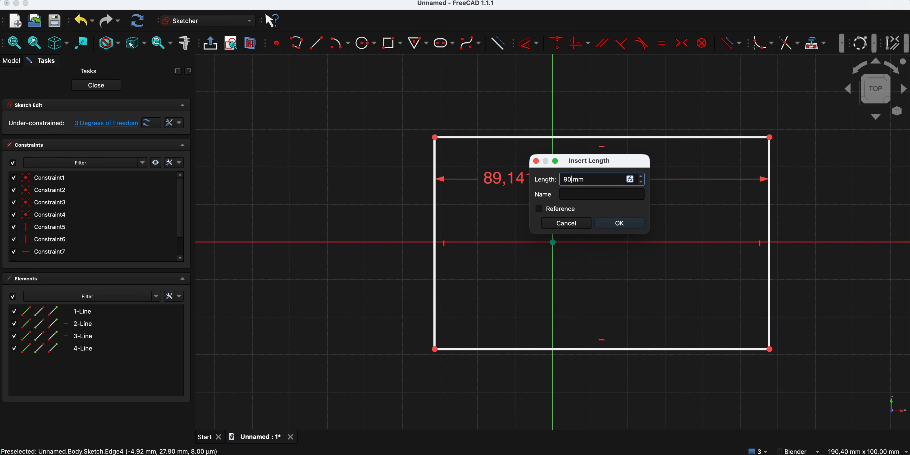
key("Return")
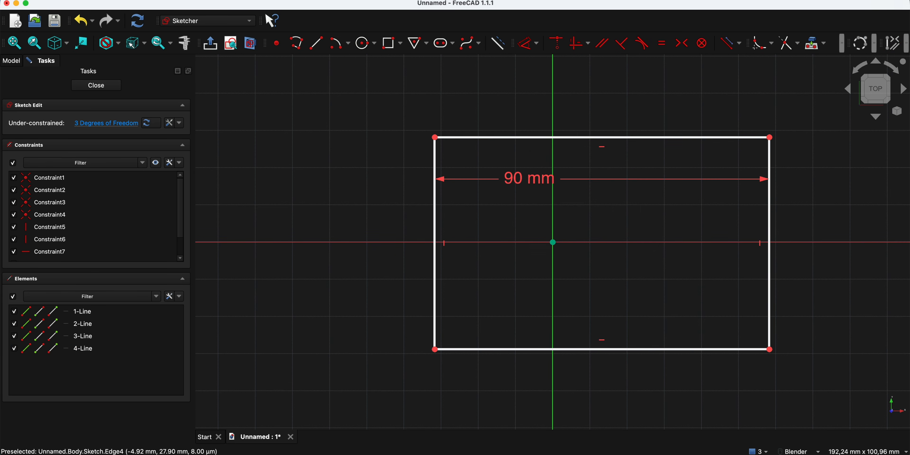
left_click(435, 207)
left_click(364, 206)
type("40")
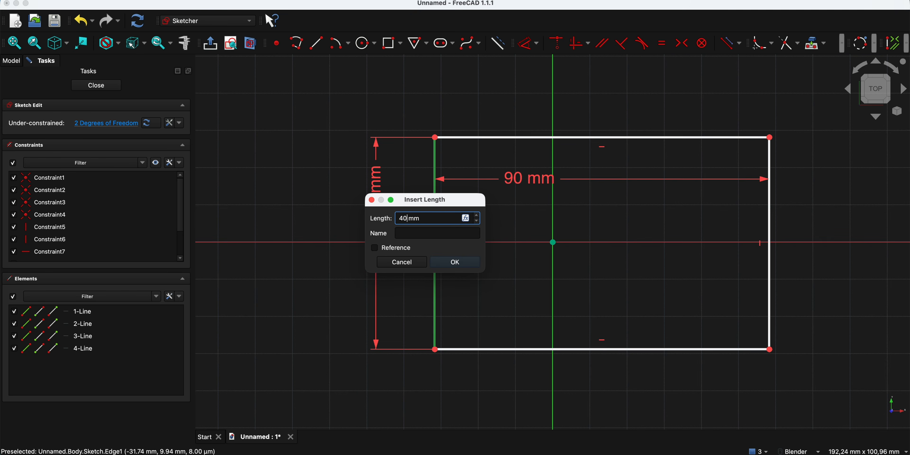
key("Return")
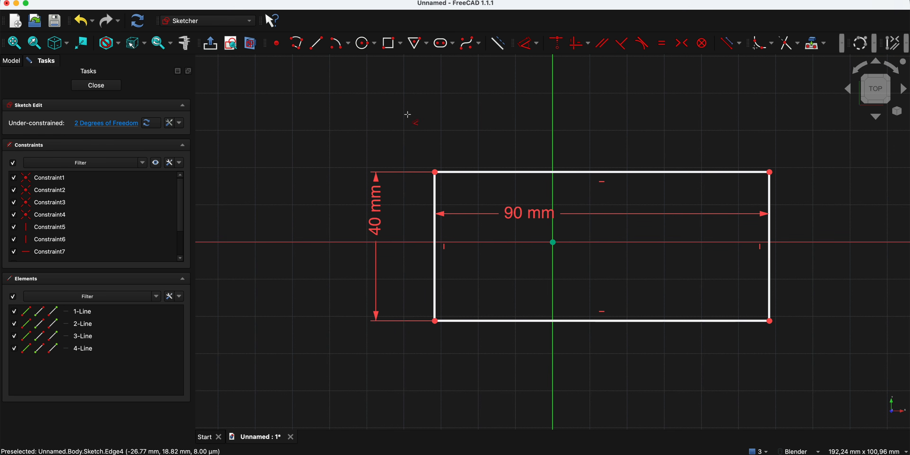
key("Escape")
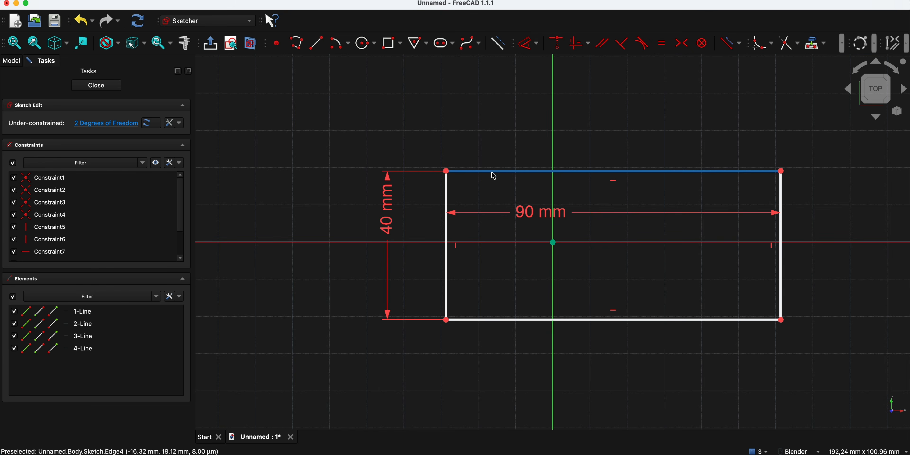
left_click_drag(494, 173, 466, 174)
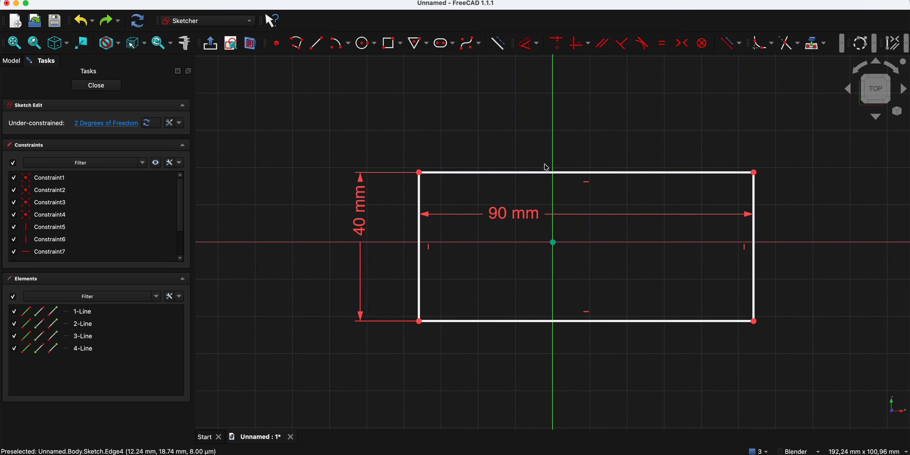
mouse_move(626, 173)
left_mouse_down()
mouse_move(687, 164)
mouse_move(604, 180)
mouse_move(629, 163)
left_mouse_up()
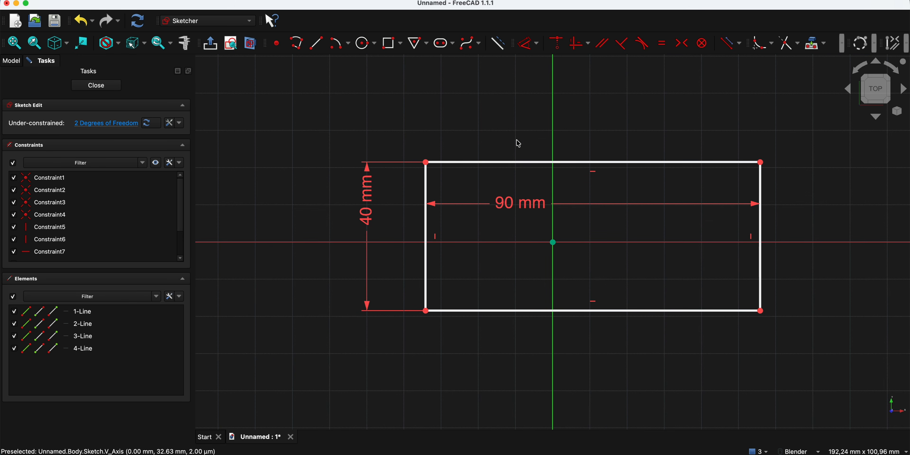
left_click(761, 162)
left_click(553, 130)
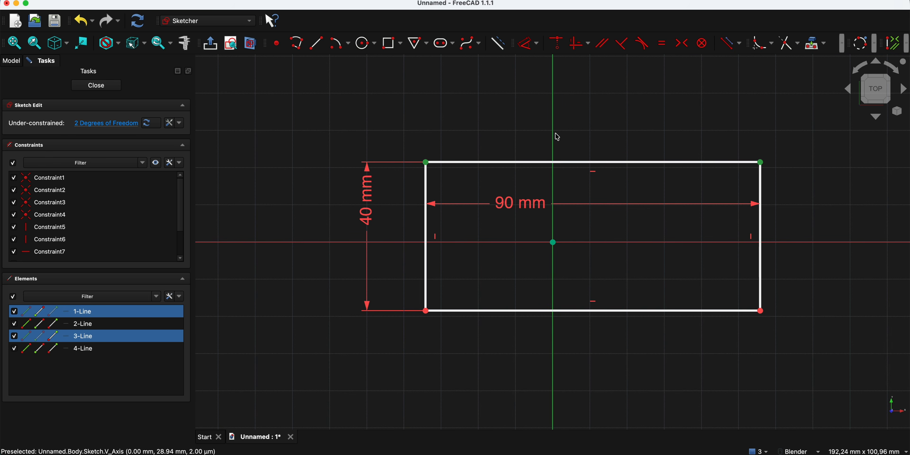
left_click(682, 42)
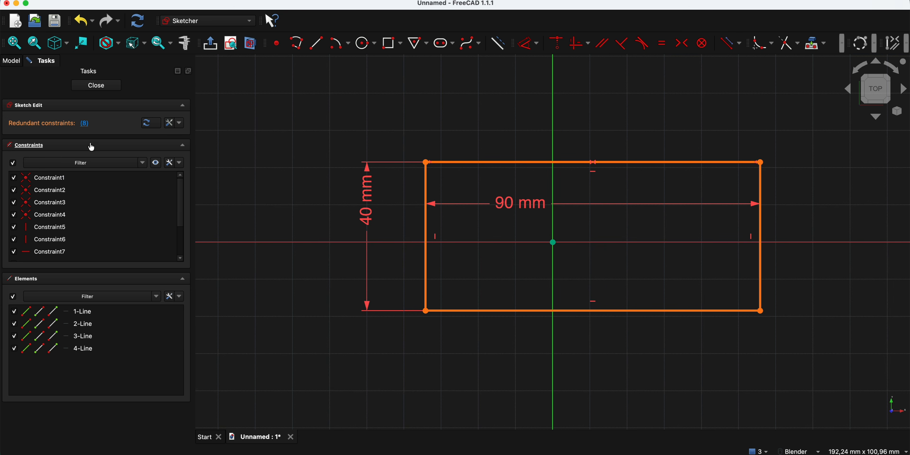
left_click(85, 124)
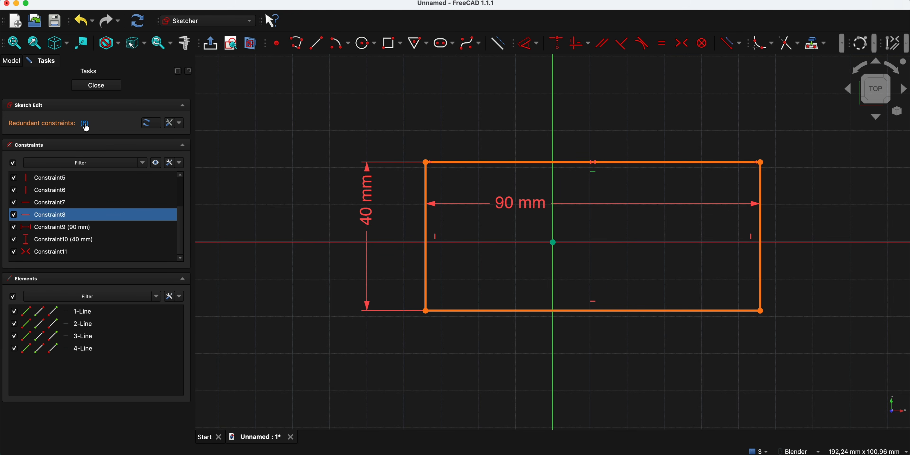
right_click(55, 219)
left_click(77, 314)
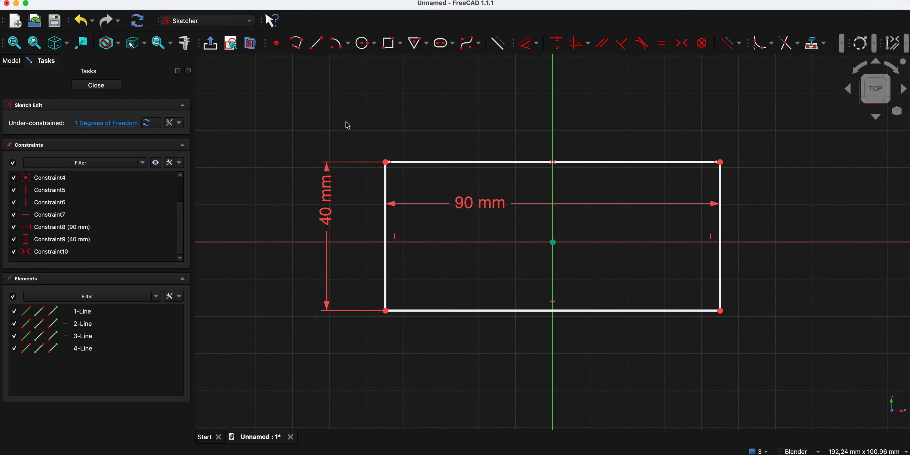
key("super+z")
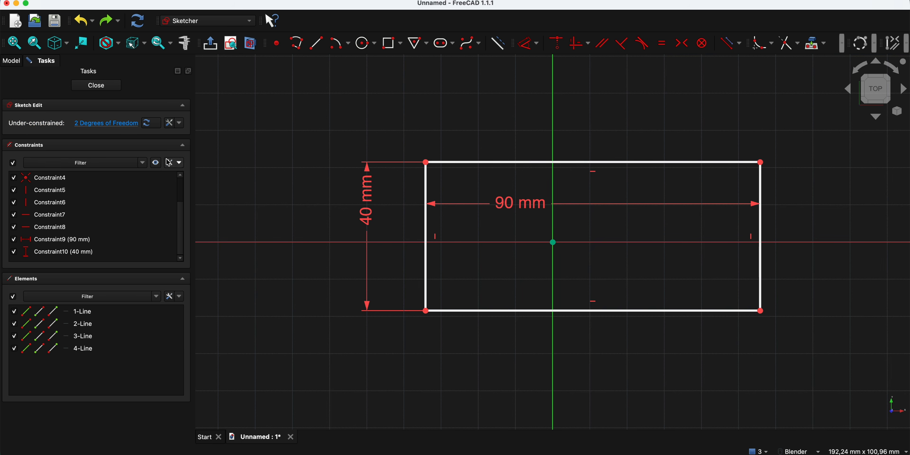
- Re-enable auto redundant-constraint removal and make the top corners symmetric about the vertical axis
left_click(170, 163)
left_click(170, 187)
left_click(761, 163)
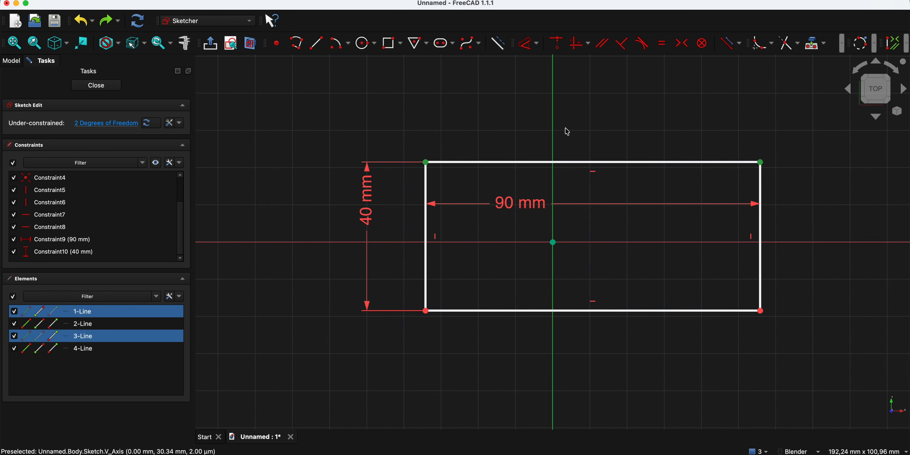
left_click(684, 51)
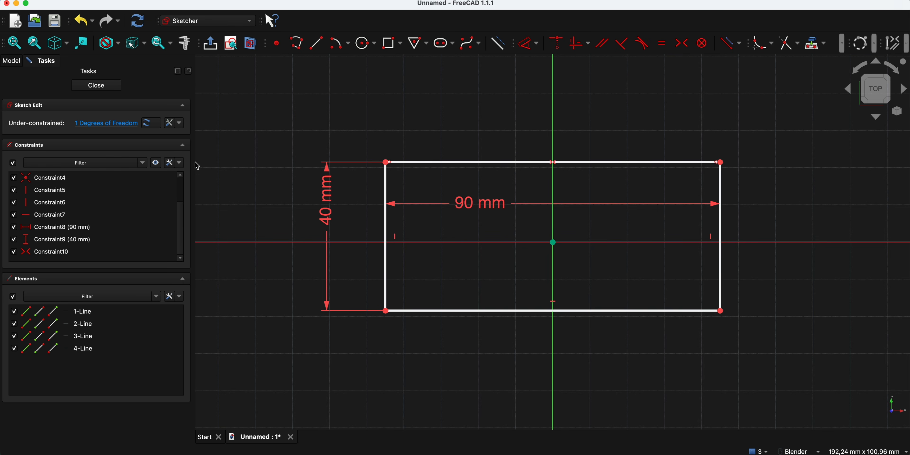
left_click(180, 163)
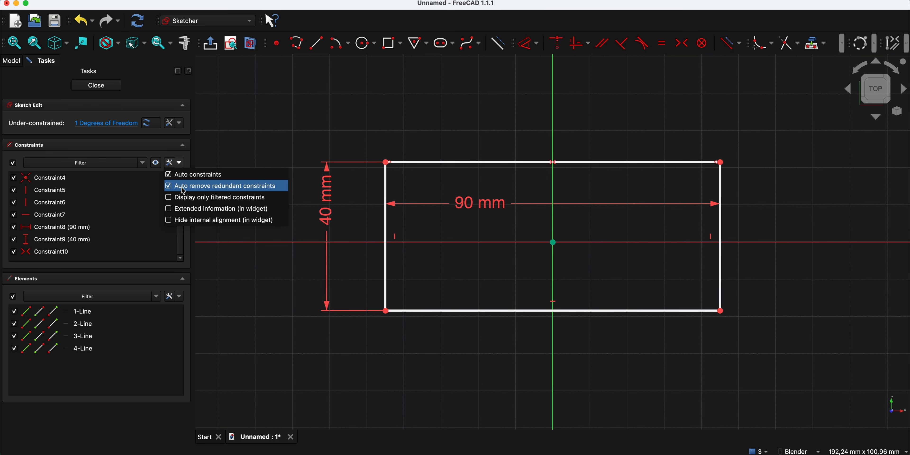
- Toggle Auto constraints off and back on, and uncheck Auto remove redundant constraints
left_click(321, 128)
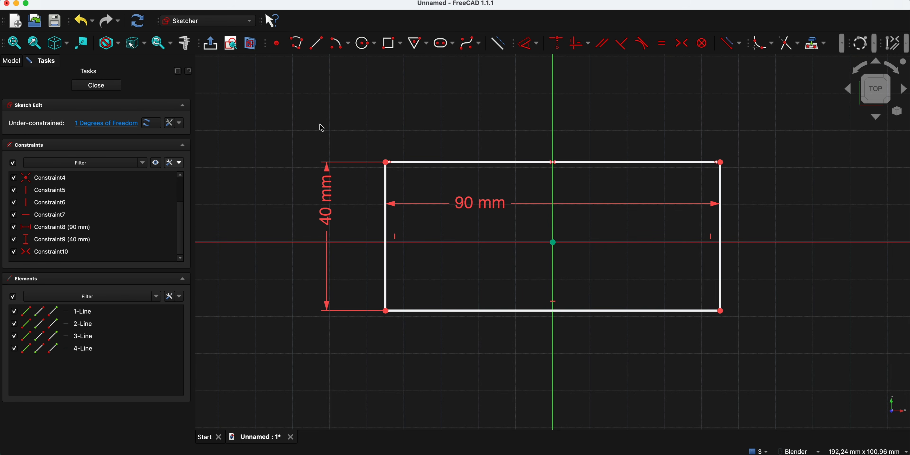
left_click(180, 163)
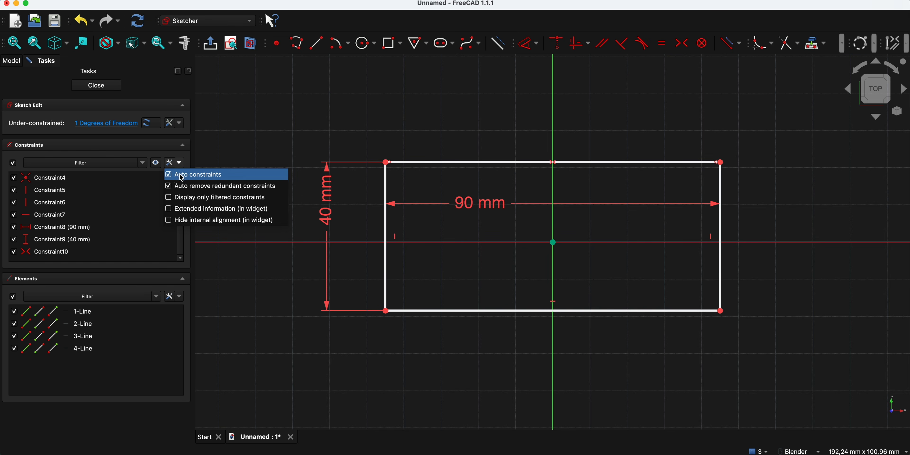
left_click(182, 176)
left_click(179, 163)
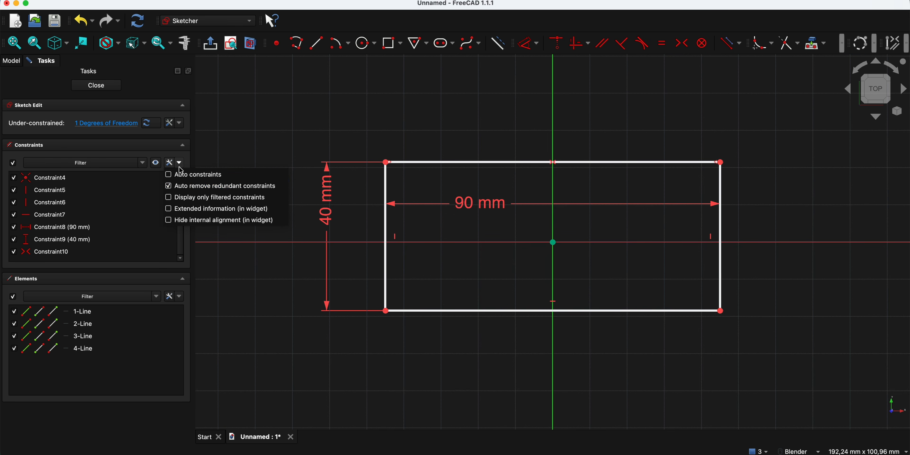
left_click(168, 186)
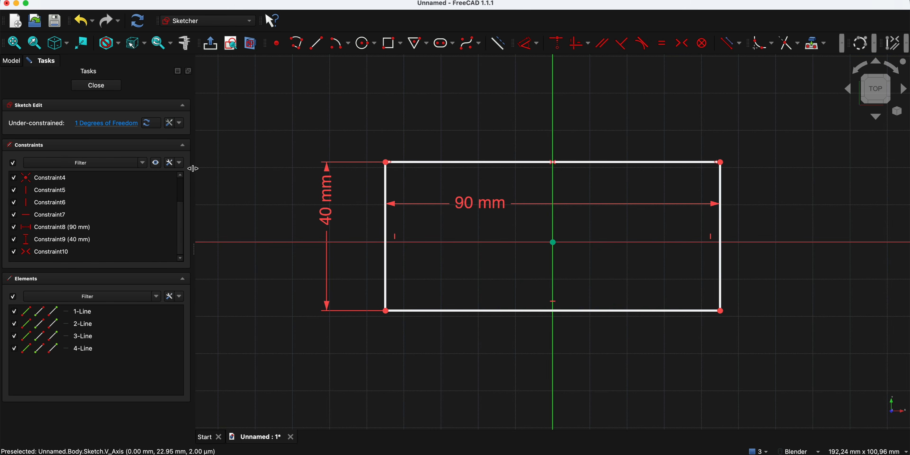
left_click(180, 162)
left_click(178, 175)
left_click(179, 163)
- Check 'Auto remove redundant constraints' again in the settings dropdown
left_click(175, 190)
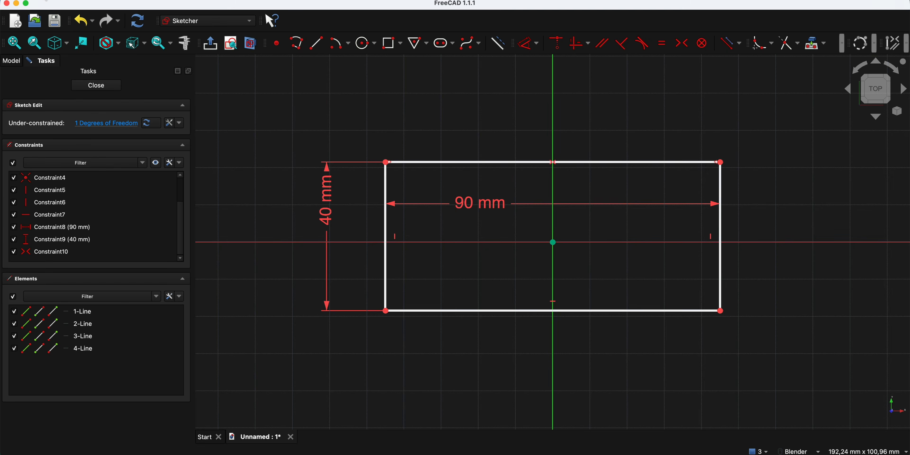
- Apply and confirm the Sketcher General preferences with Auto remove redundant constraints enabled
left_click(46, 0)
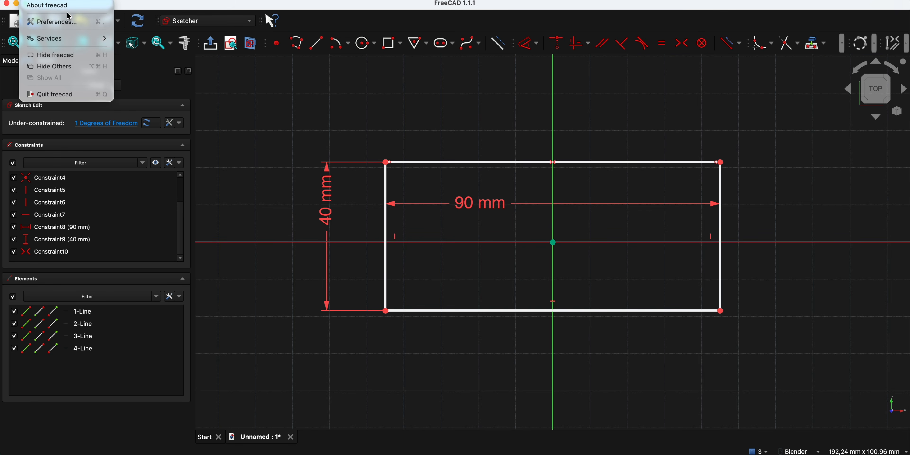
left_click(67, 22)
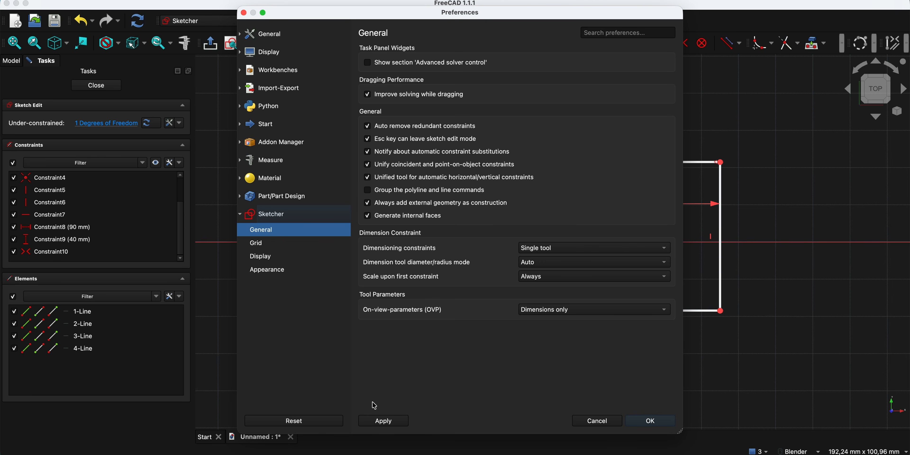
left_click(380, 421)
left_click(644, 421)
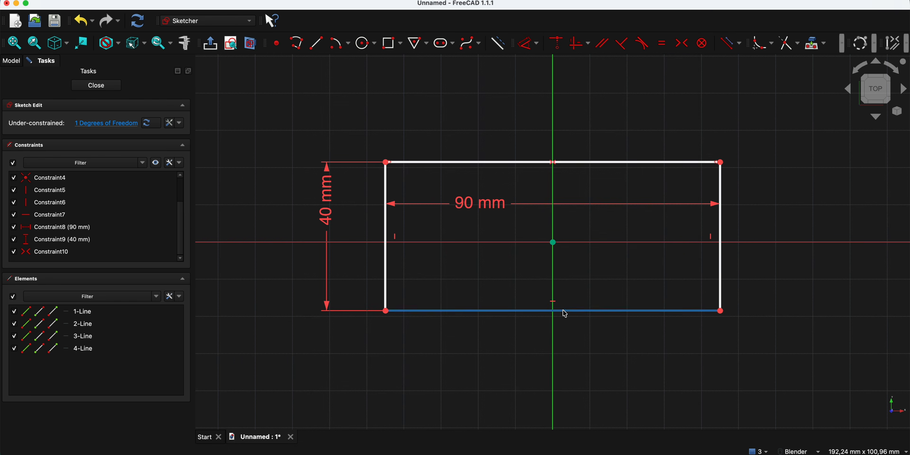